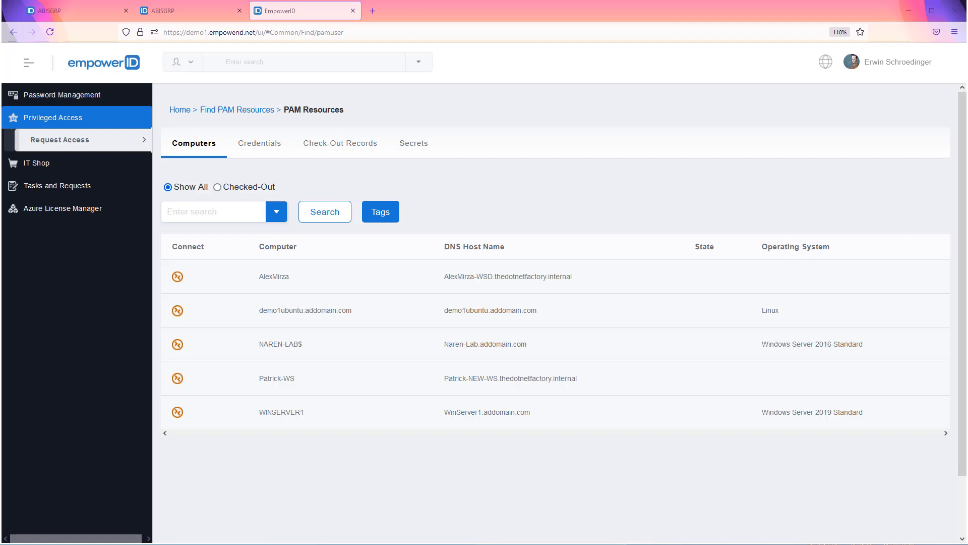
Step: Open the secrets list in PAM Resources and select the List of Secrets entry
left_click(409, 145)
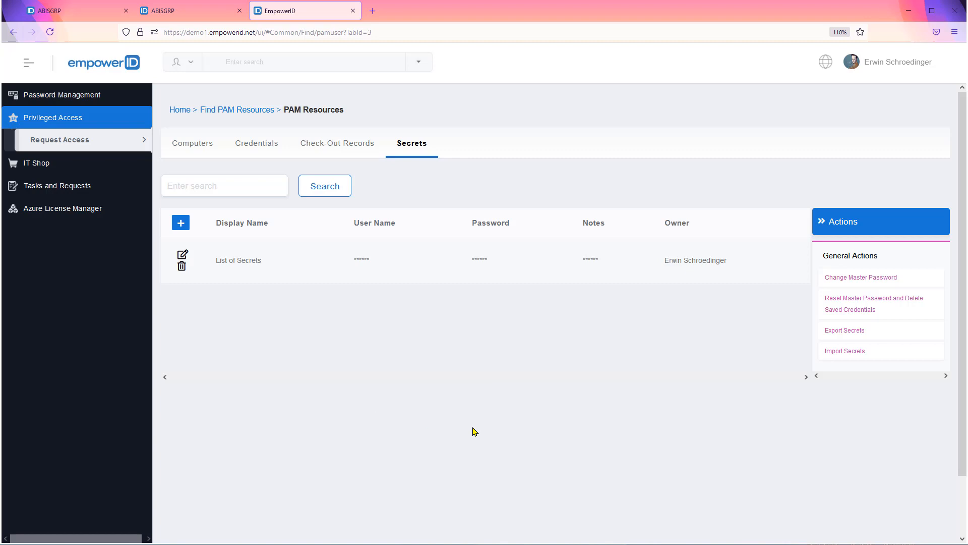
left_click(352, 257)
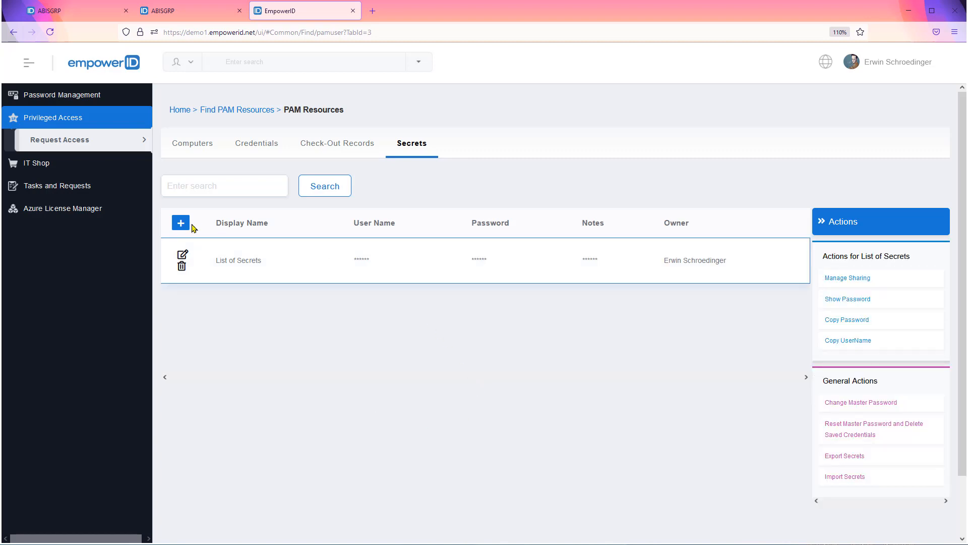
left_click(180, 223)
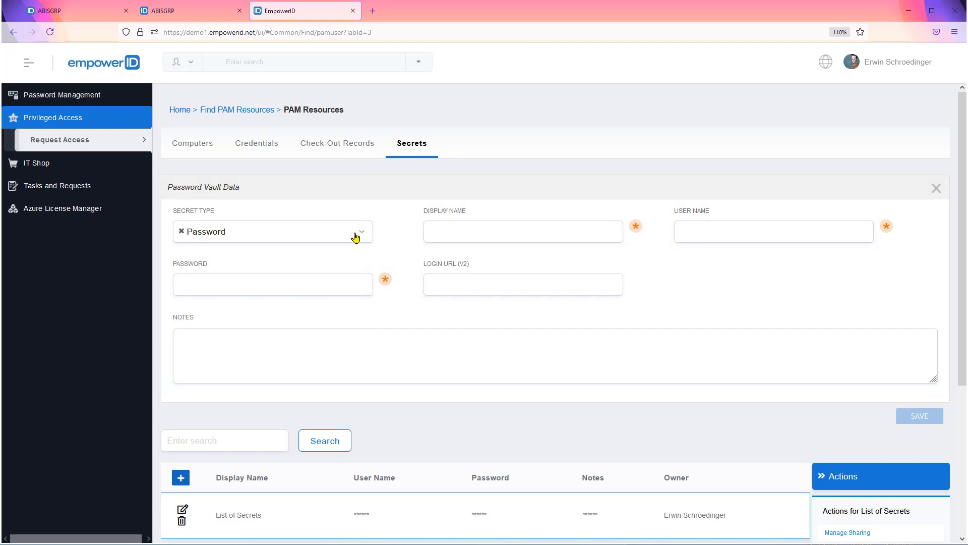
left_click(356, 236)
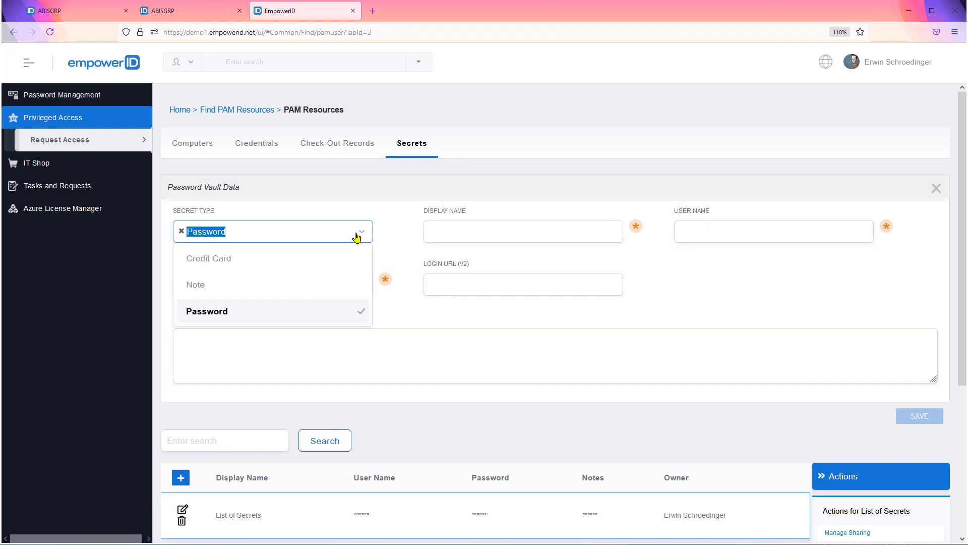
left_click(313, 282)
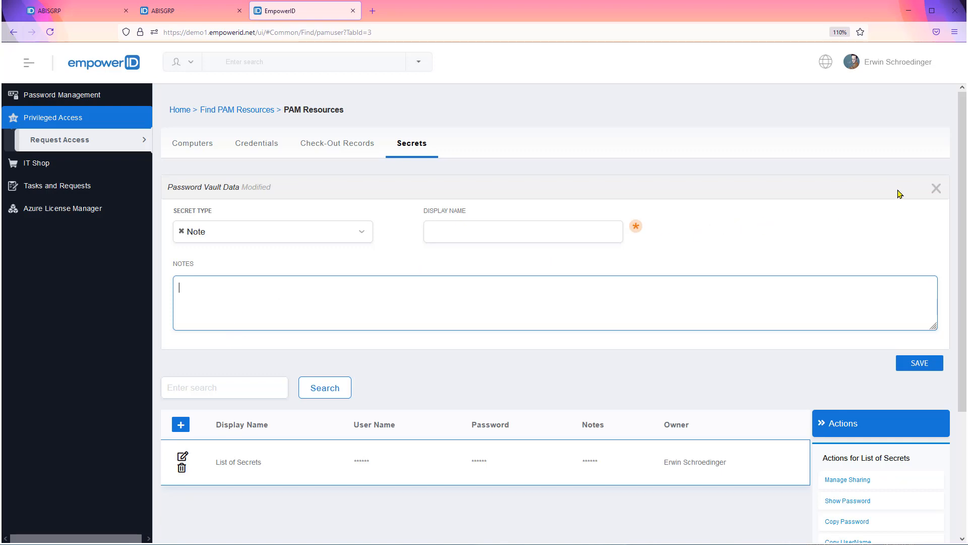
left_click(937, 188)
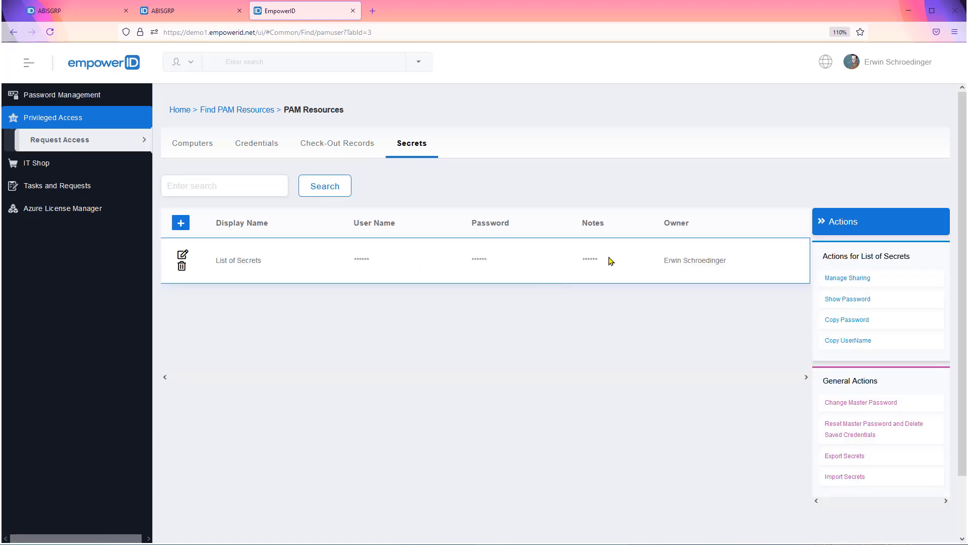
Step: Reveal the hidden values of List of Secrets and inspect its vault data without changing it
left_click(853, 301)
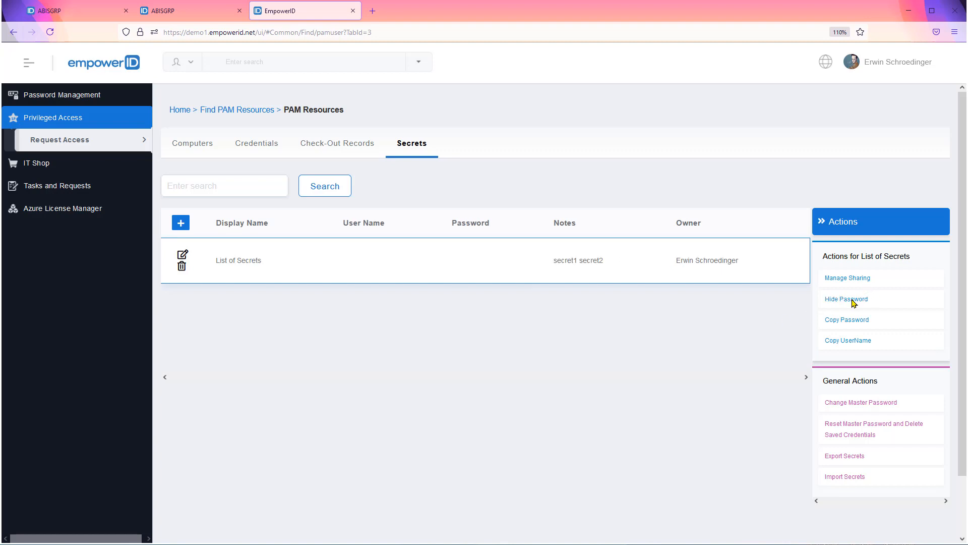
left_click(183, 255)
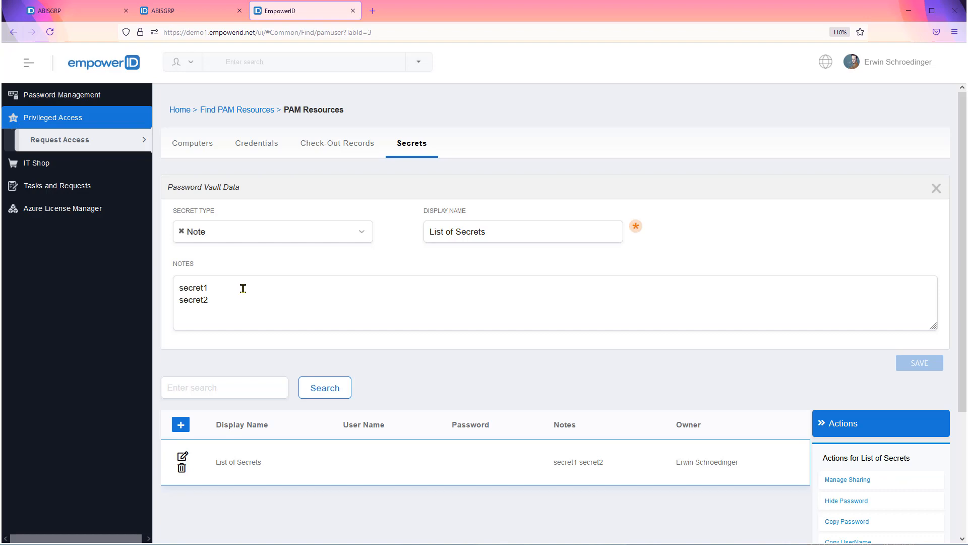
left_click(936, 189)
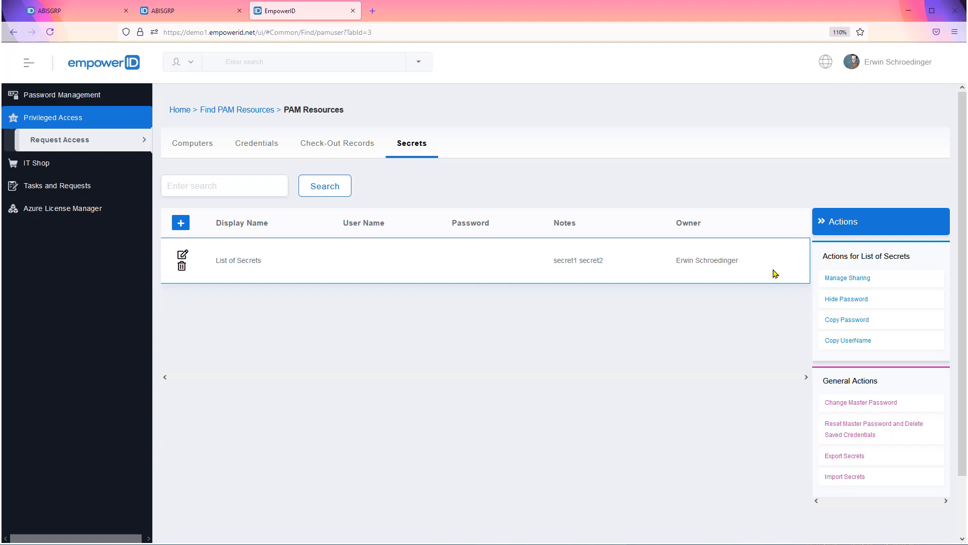
Step: Open the sharing settings of List of Secrets, search for a person by full name, and return to PAM Resources
left_click(832, 278)
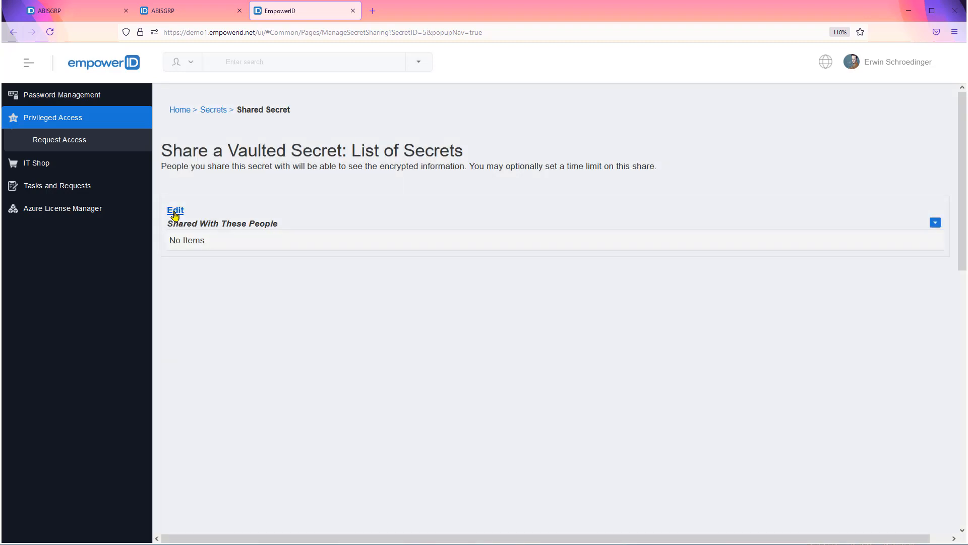
left_click(176, 210)
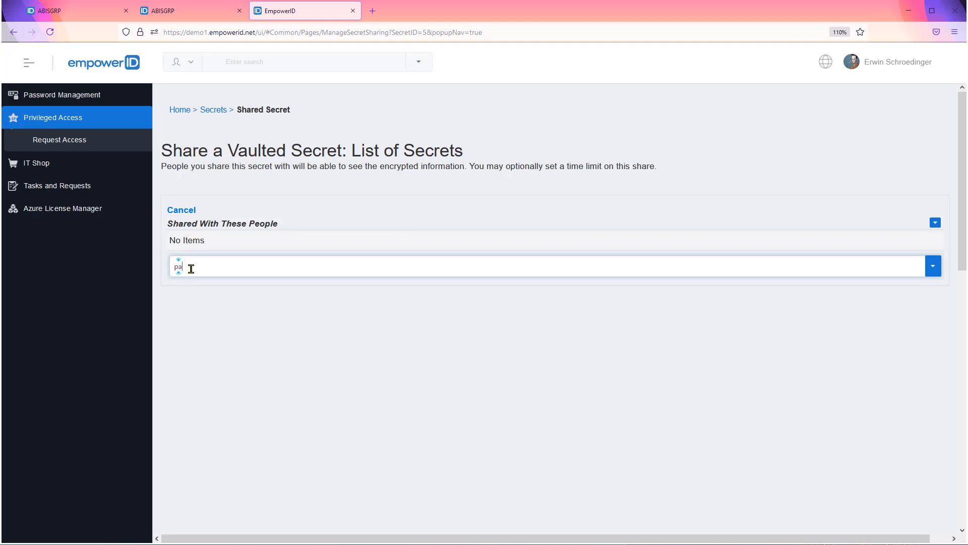
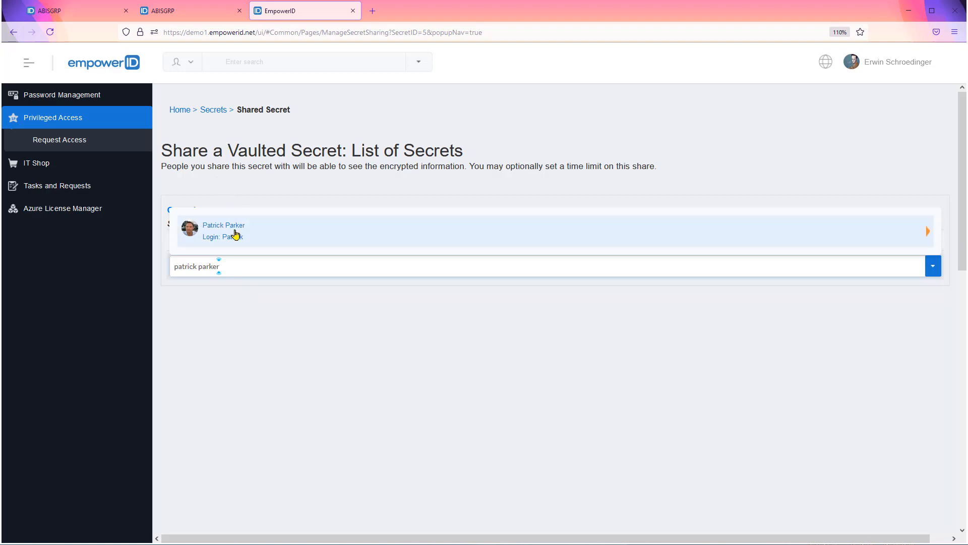
left_click(216, 113)
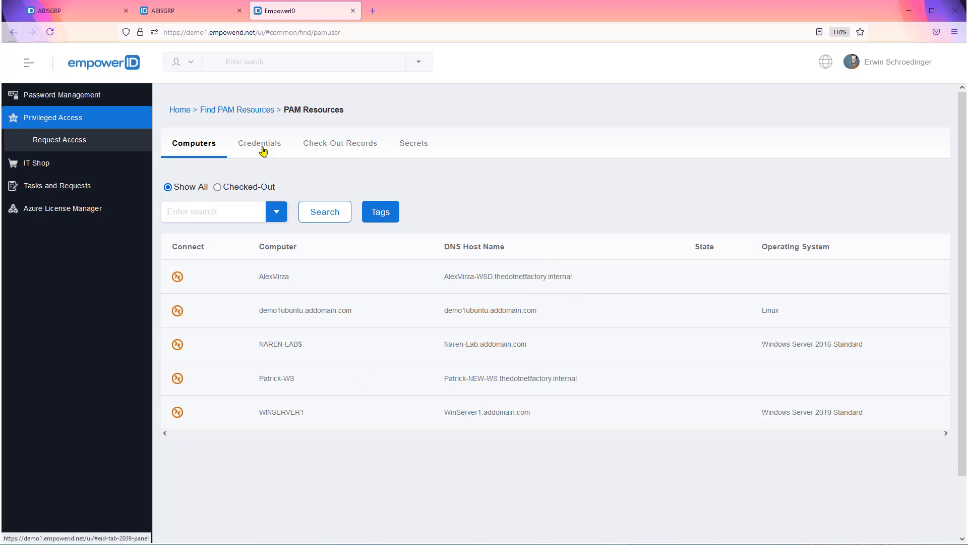
Step: Request a 60-minute check-out of the Test123 credential with the justification "need for server patching"
left_click(262, 150)
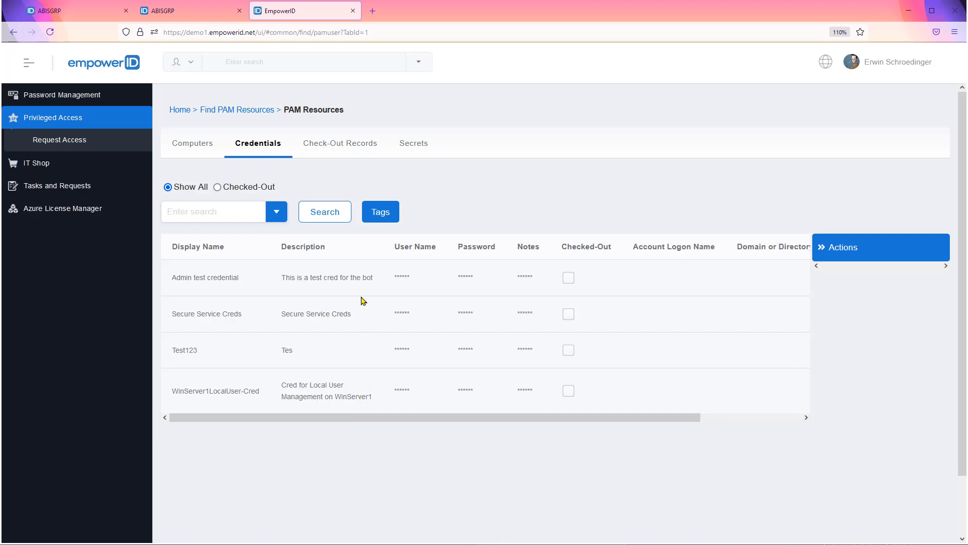
left_click(339, 279)
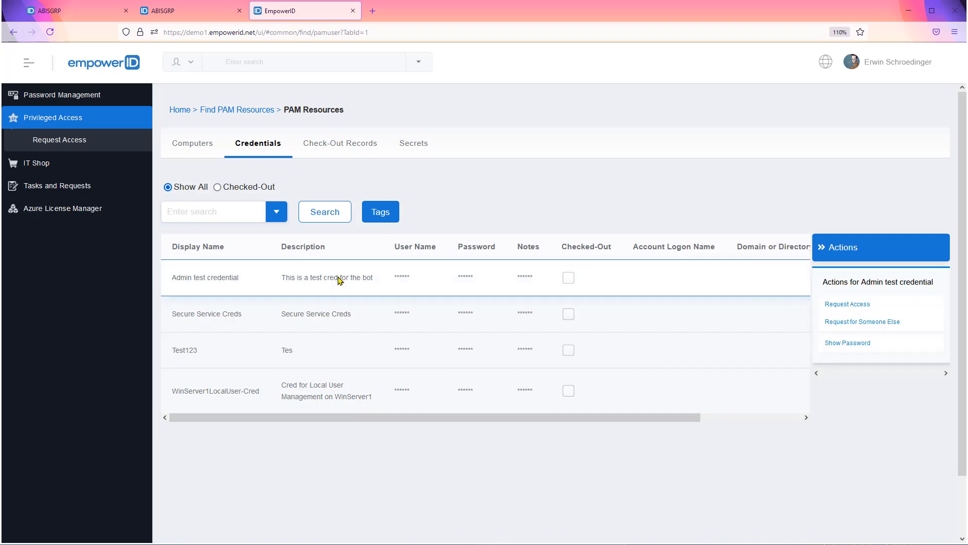
left_click(327, 319)
left_click(330, 357)
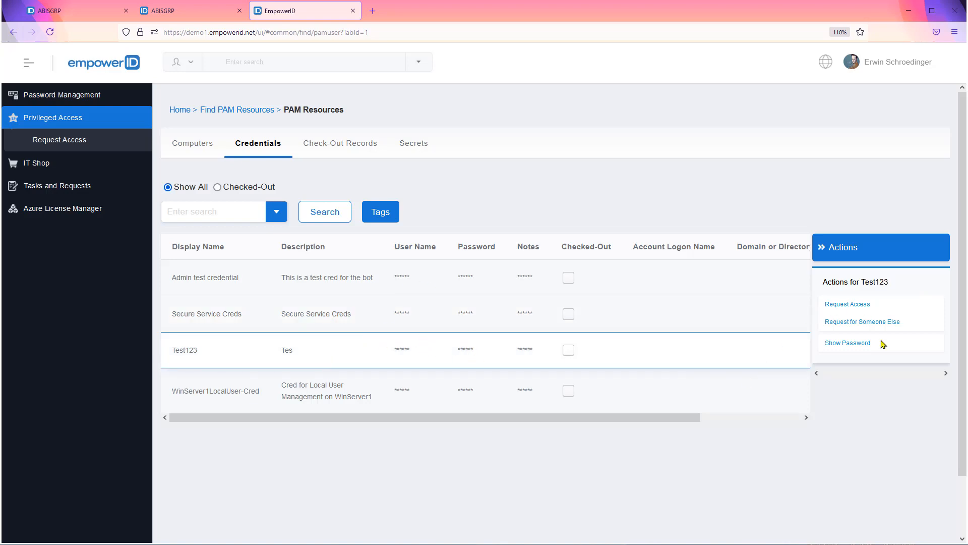
left_click(840, 306)
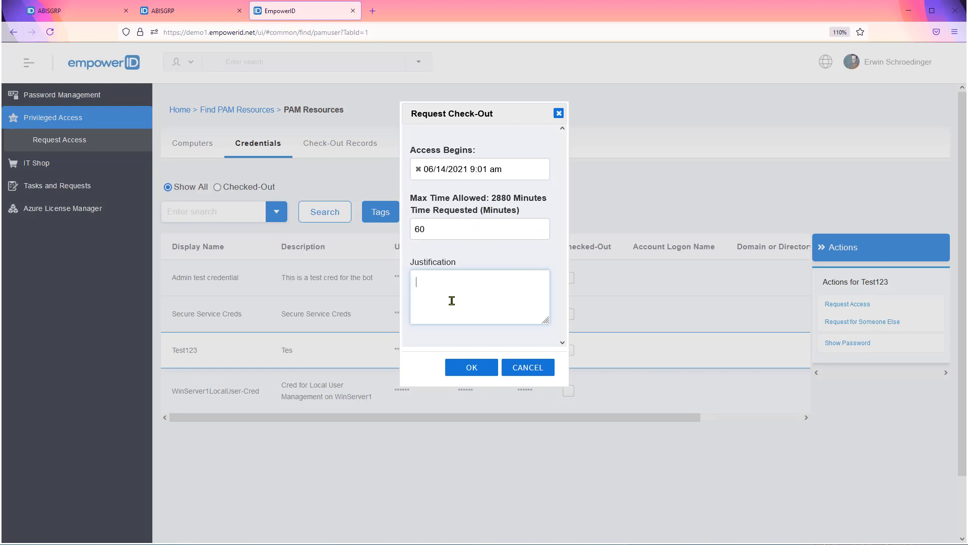
type("need for server patching")
left_click(464, 369)
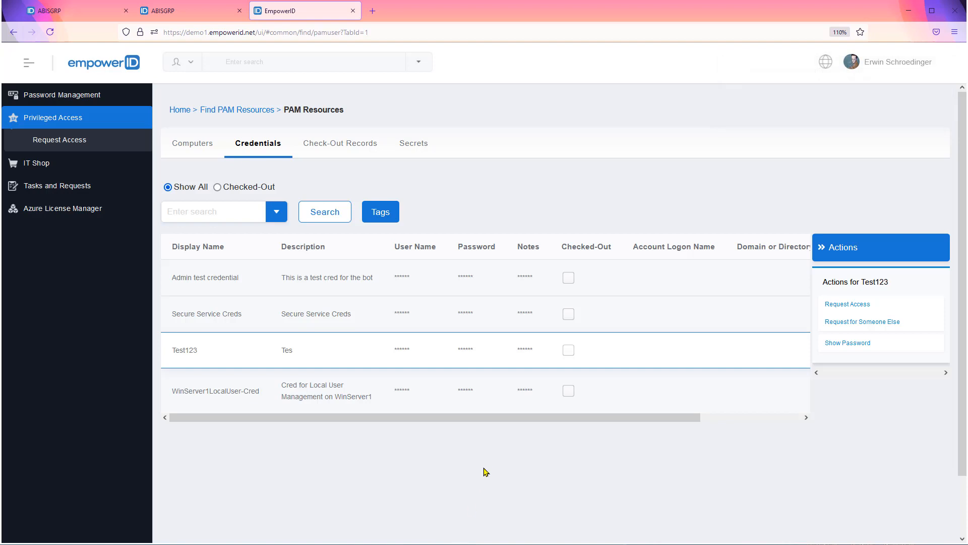
Step: Reveal the Test123 credential's password and look over the check-out records before returning to the credentials
left_click(852, 346)
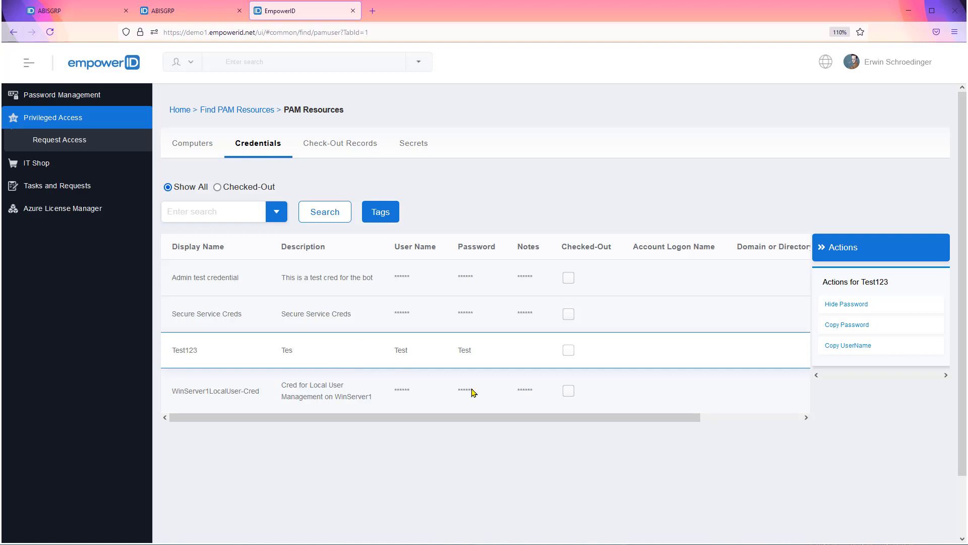
left_click(356, 146)
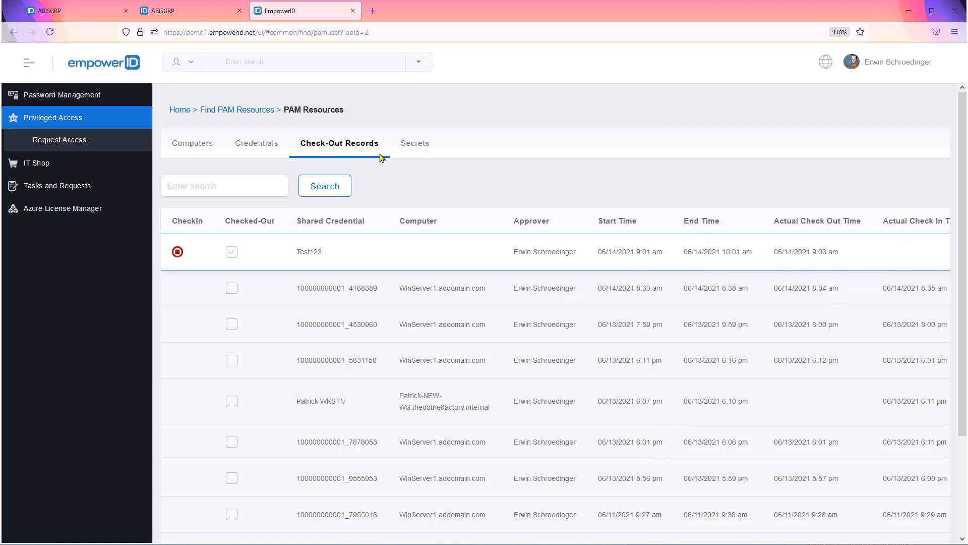
left_click(249, 150)
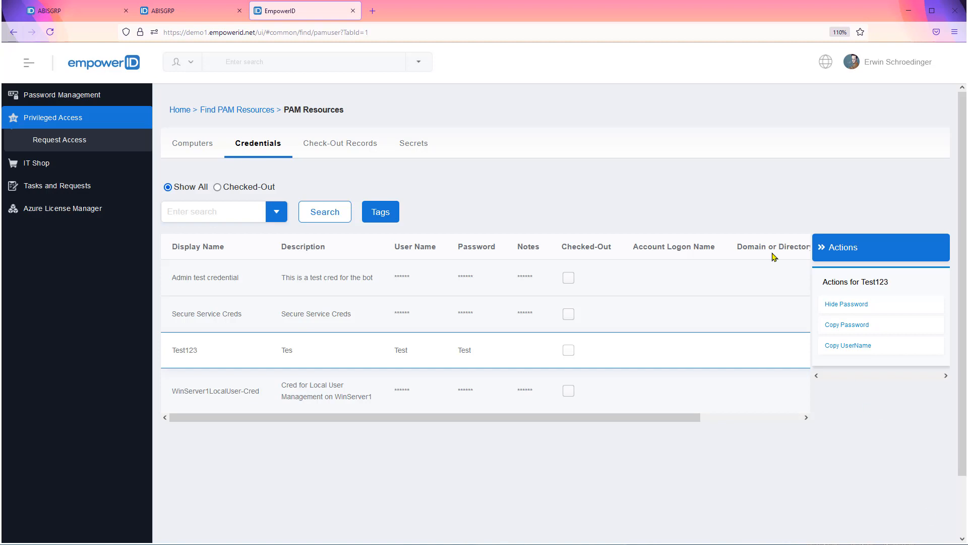
Step: Check in the Test123 shared credential from its check-out record and refresh the records list
left_click(357, 149)
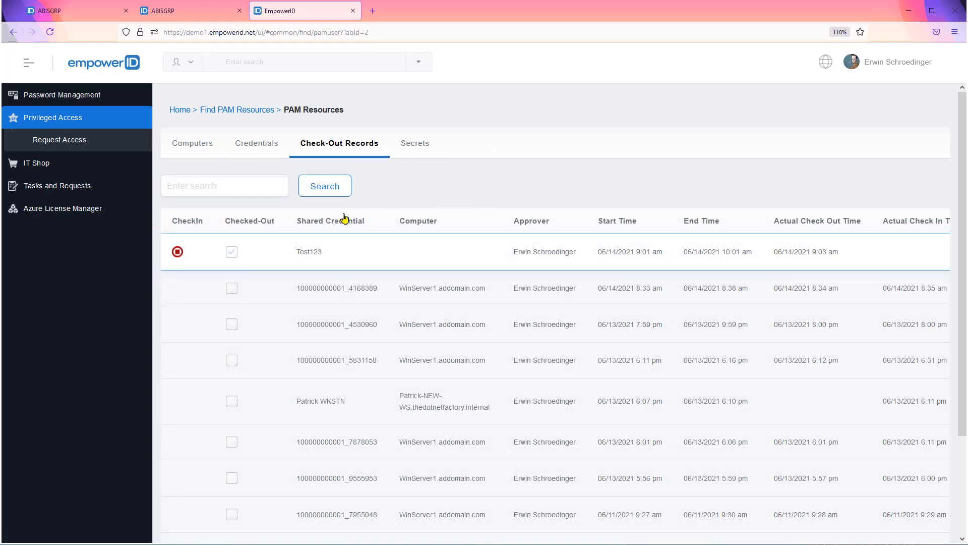
left_click(177, 253)
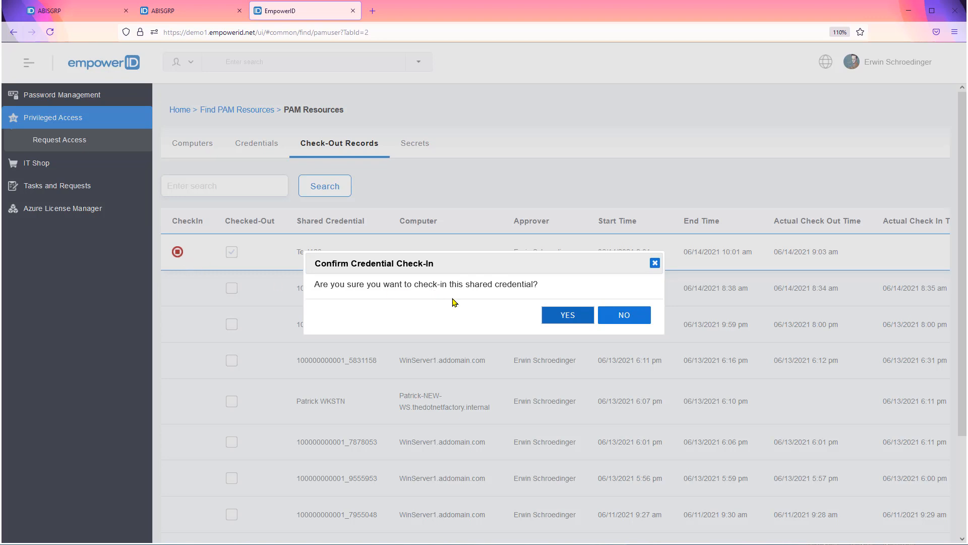
left_click(561, 318)
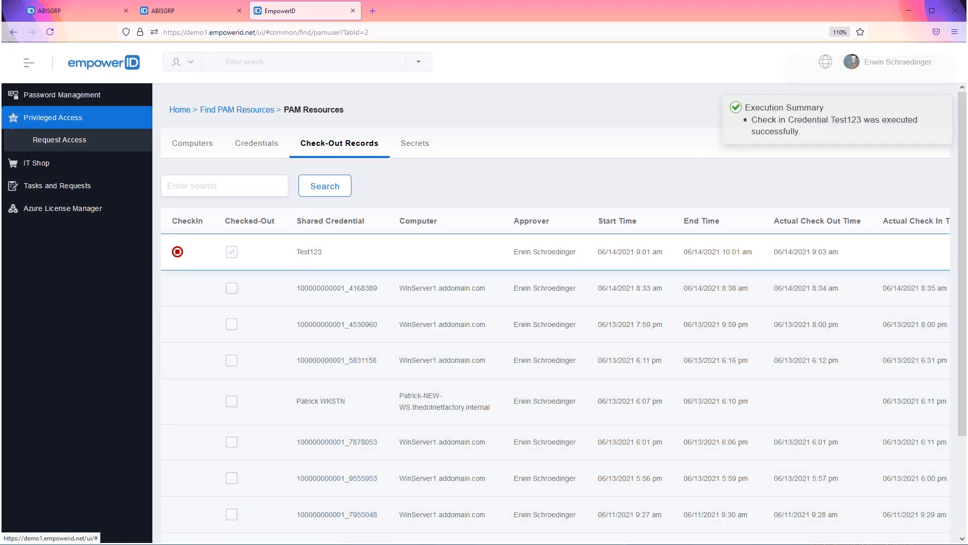
left_click(327, 189)
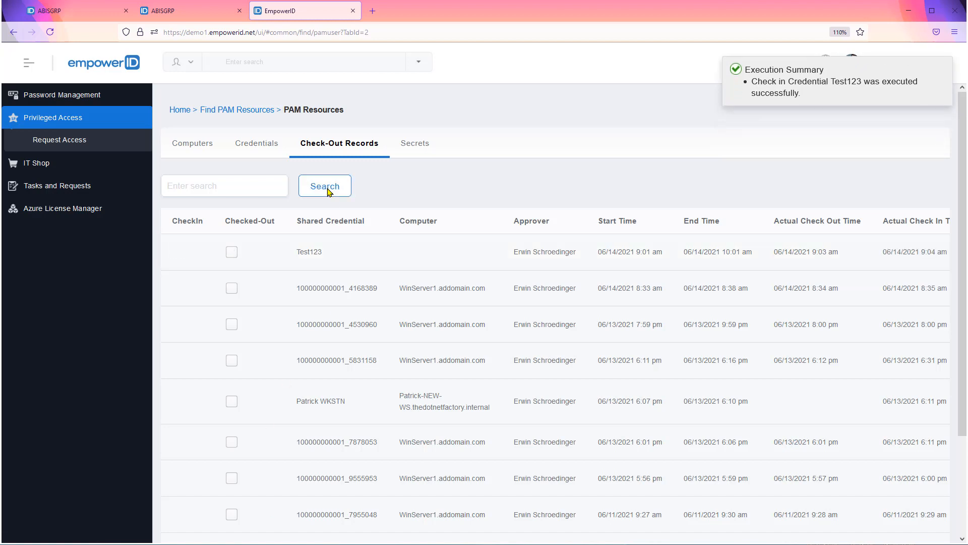
Step: Filter the credentials to only the checked-out ones and restore the list to show all
left_click(258, 147)
left_click(218, 188)
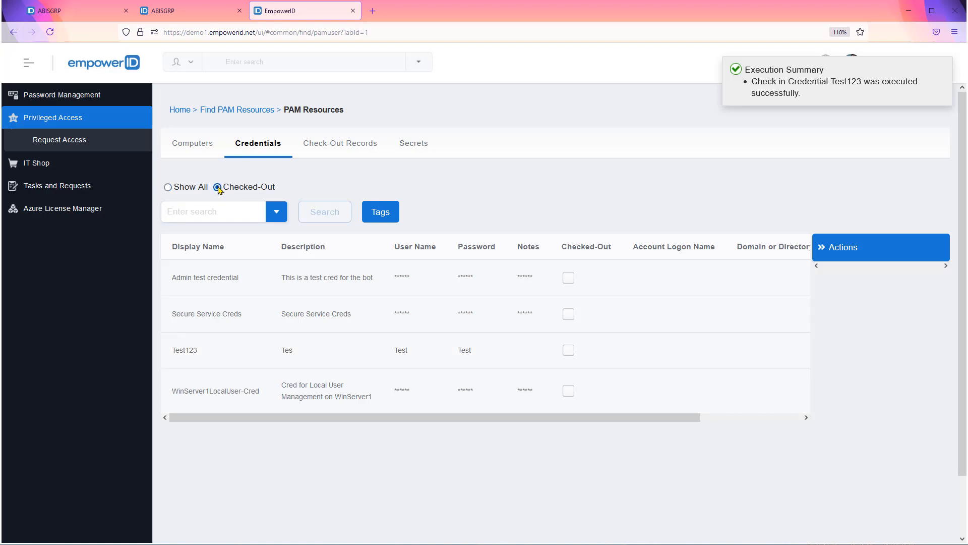
left_click(168, 187)
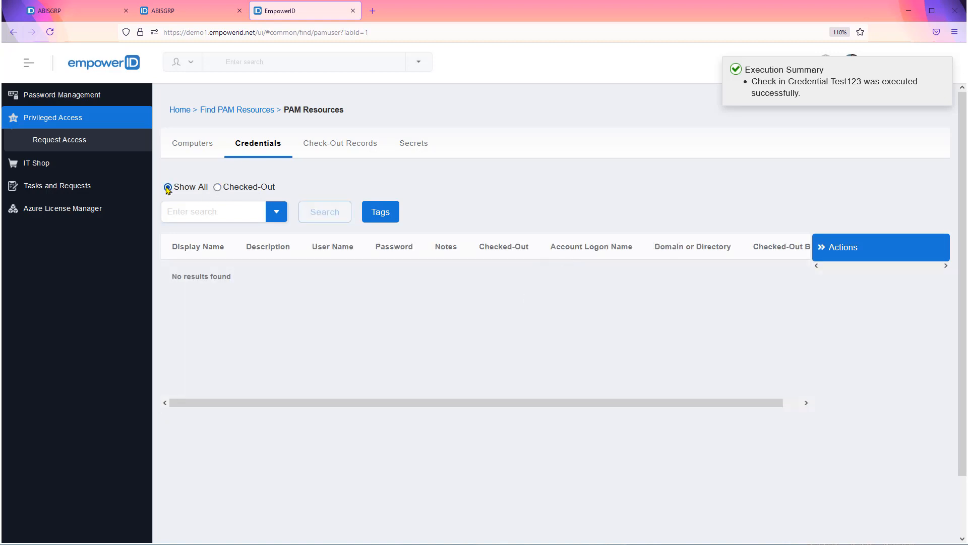